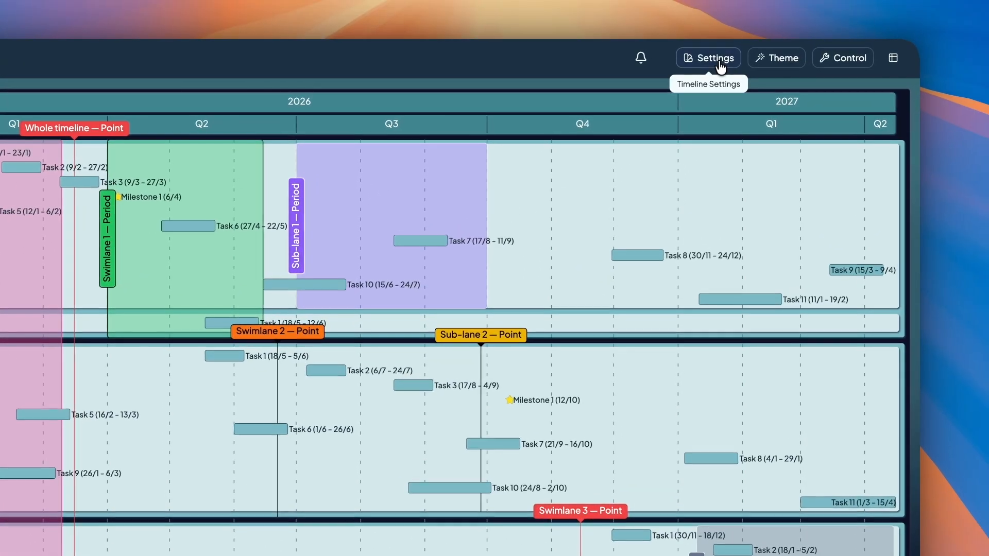
# Set the timeline's gutter height to 60 in the sizing settings.
pyautogui.click(661, 48)
pyautogui.click(587, 176)
pyautogui.doubleClick(669, 200)
pyautogui.write('60')
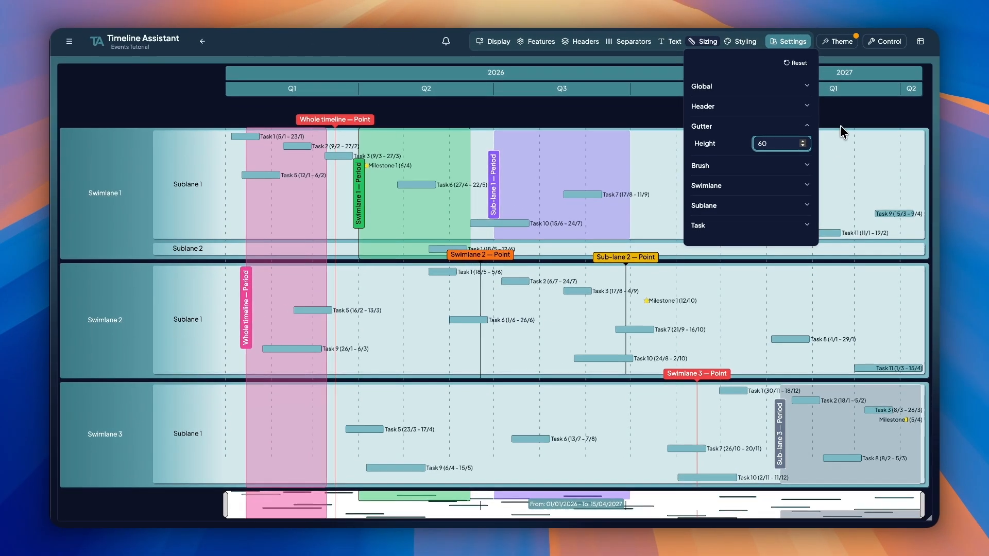
pyautogui.click(838, 126)
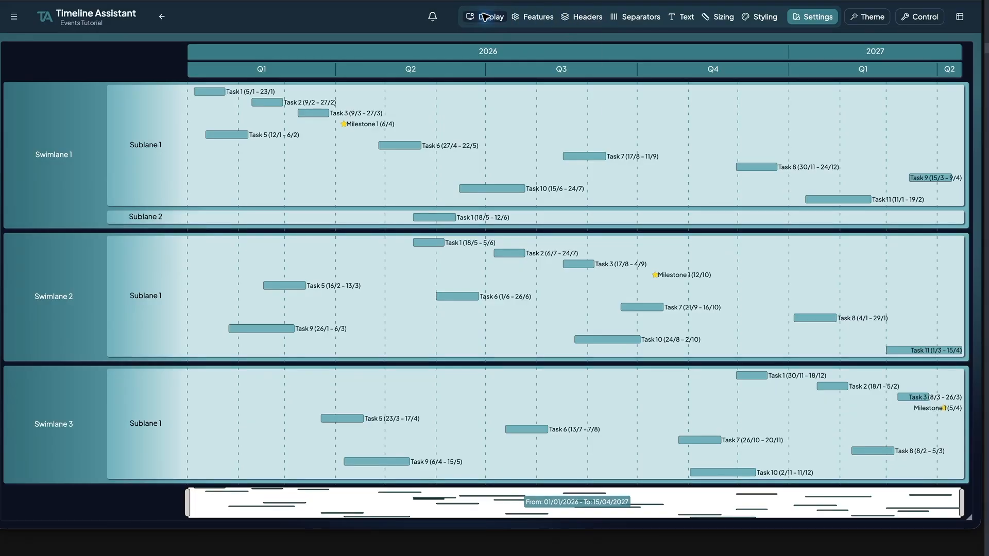
# Start a single-date event titled "Whole timeline — Point" on 16/03/2026, described as "A single-date line marker spanning the full timeline.".
pyautogui.click(493, 16)
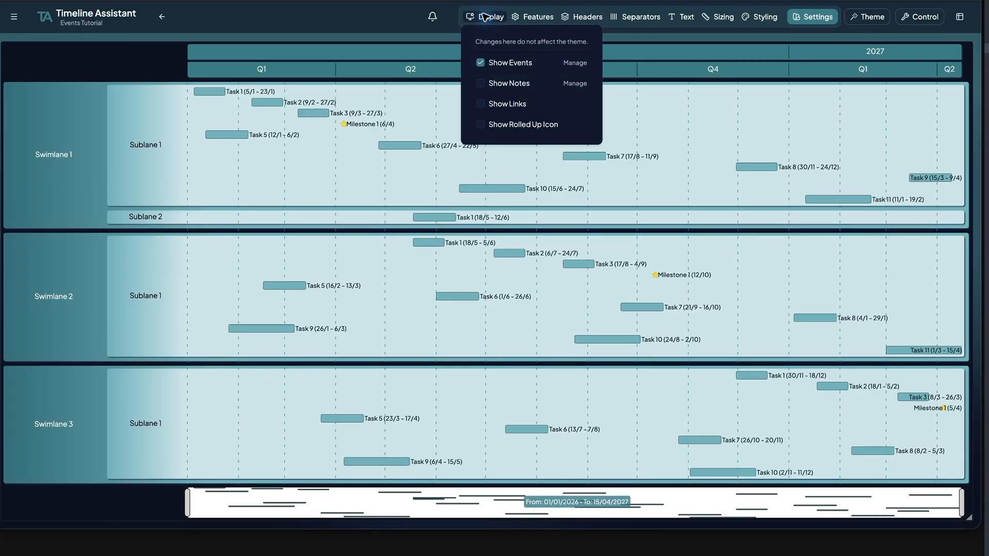
pyautogui.click(575, 63)
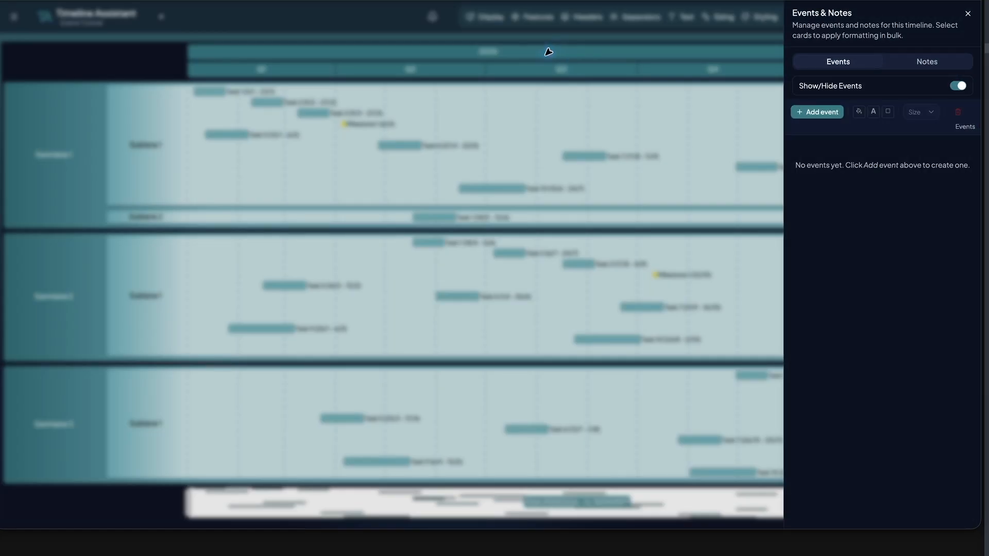
pyautogui.click(817, 112)
pyautogui.write('Whole timeline — Point')
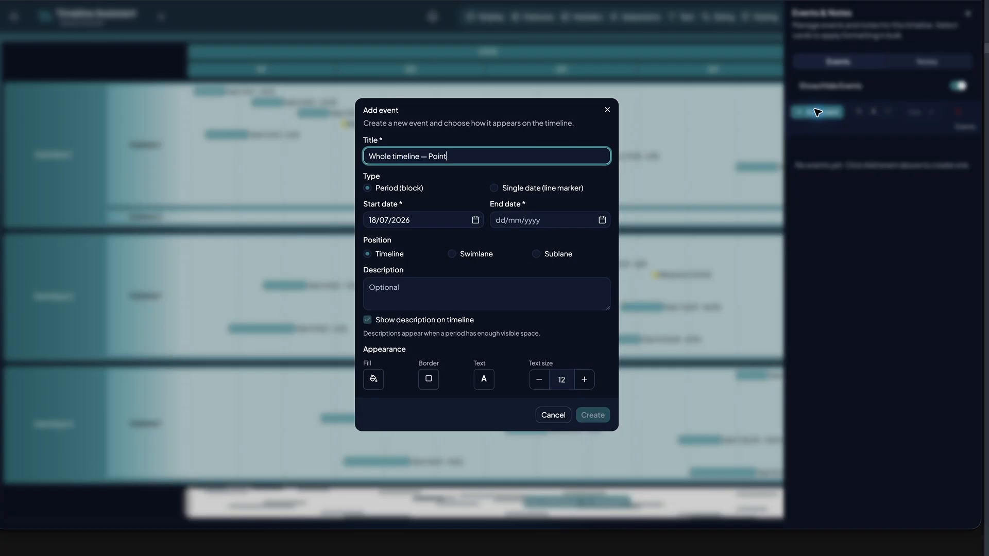
pyautogui.click(495, 188)
pyautogui.press('Tab')
pyautogui.write('A single-date line marker spanning the full timeline.')
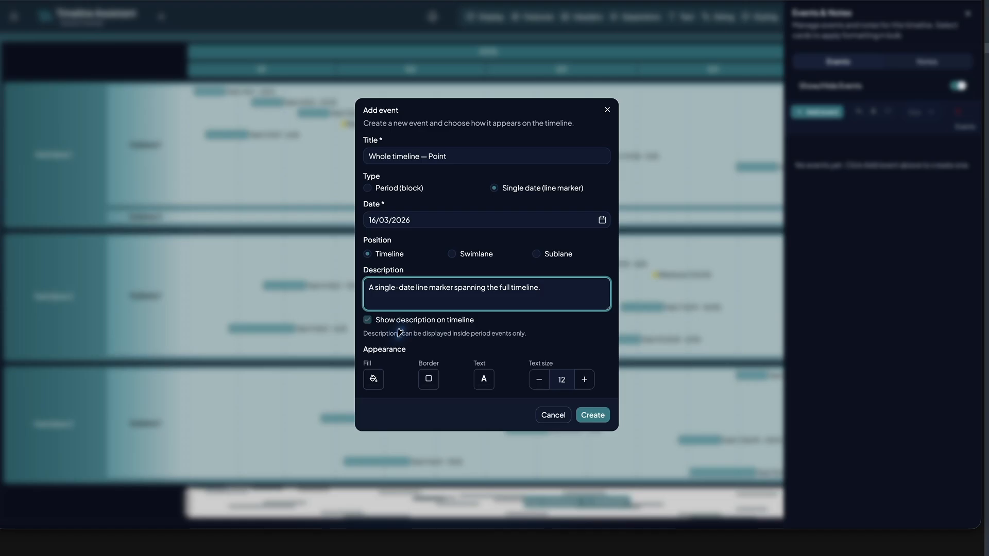
# Give the point event a red fill, red border and white text at size 14, and create it.
pyautogui.click(373, 379)
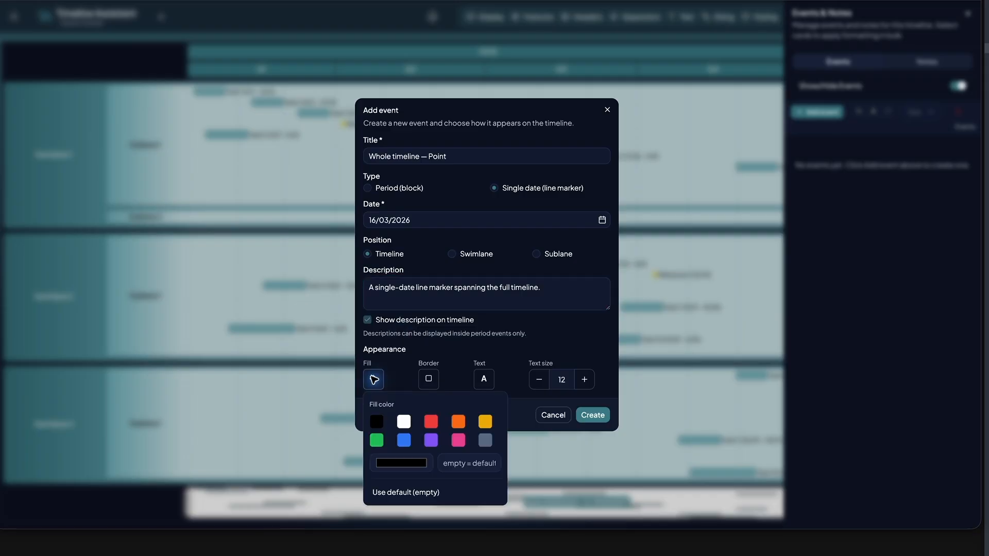
pyautogui.click(429, 421)
pyautogui.click(429, 382)
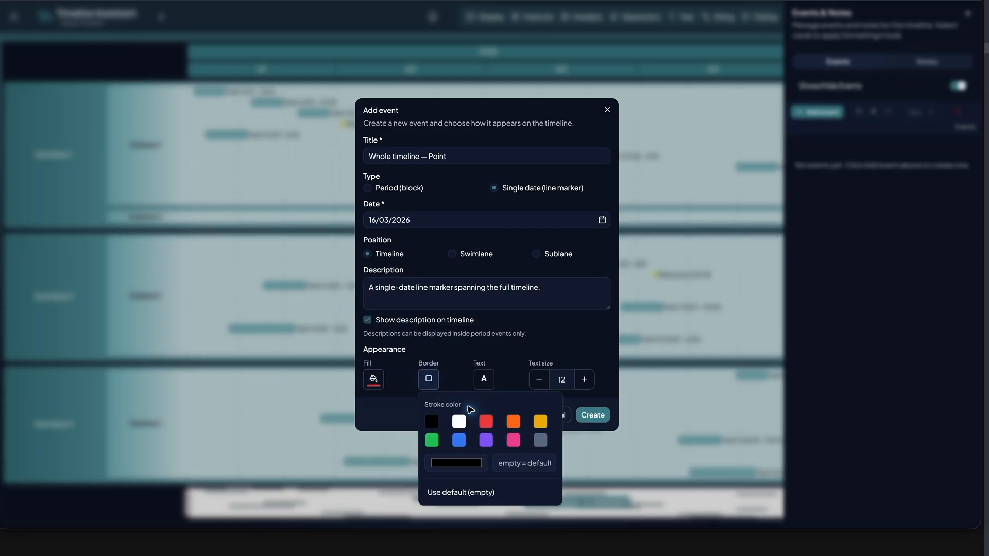
pyautogui.click(485, 421)
pyautogui.click(484, 379)
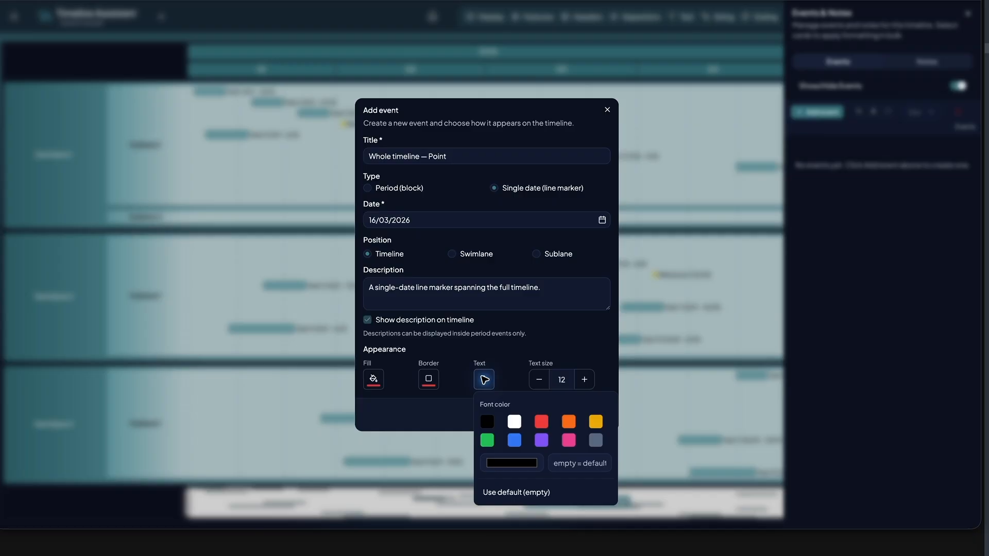
pyautogui.click(514, 421)
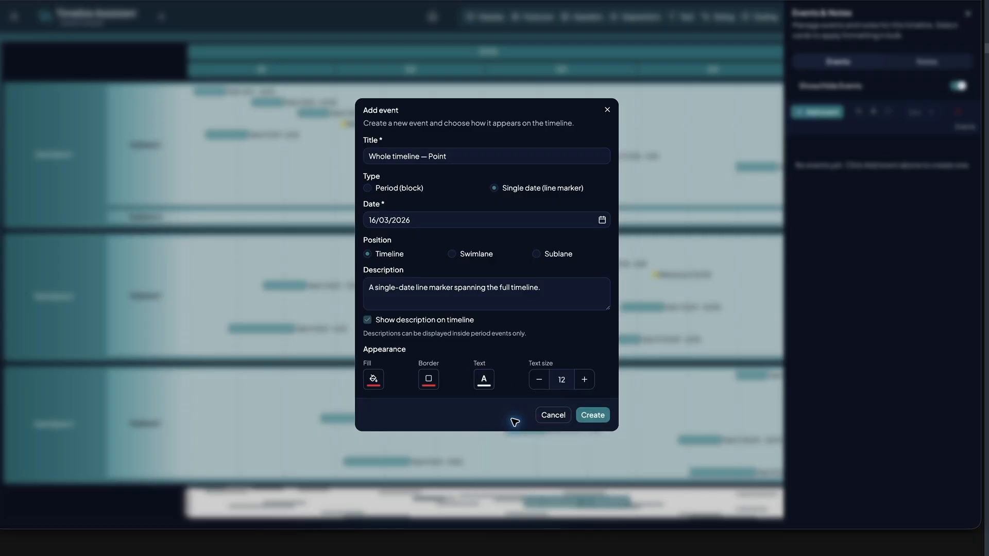
pyautogui.click(584, 379)
pyautogui.click(584, 379)
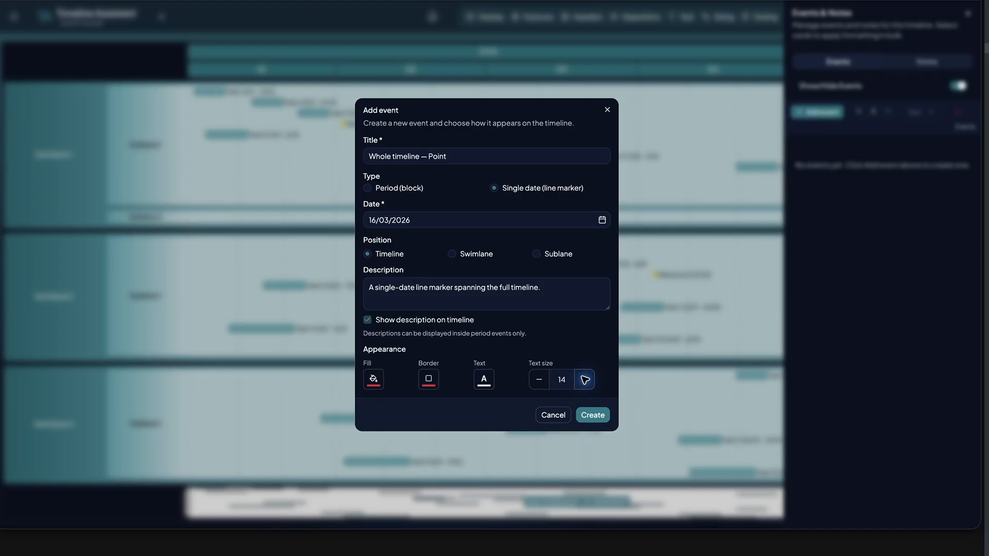
pyautogui.click(592, 415)
pyautogui.click(969, 13)
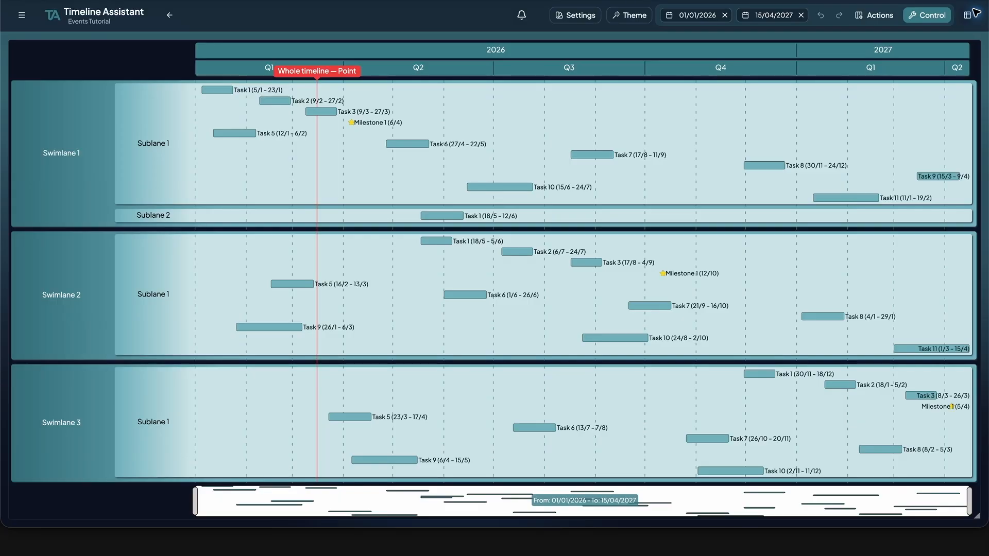
# Start a period event titled "Whole timeline — Period" running from 15/01/2026 to 10/03/2026.
pyautogui.rightClick(495, 264)
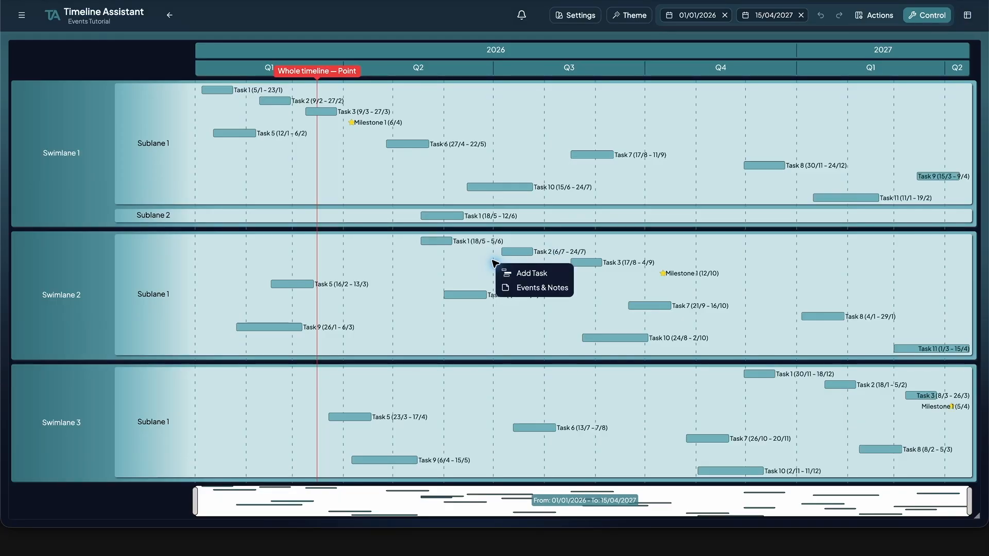
pyautogui.click(536, 287)
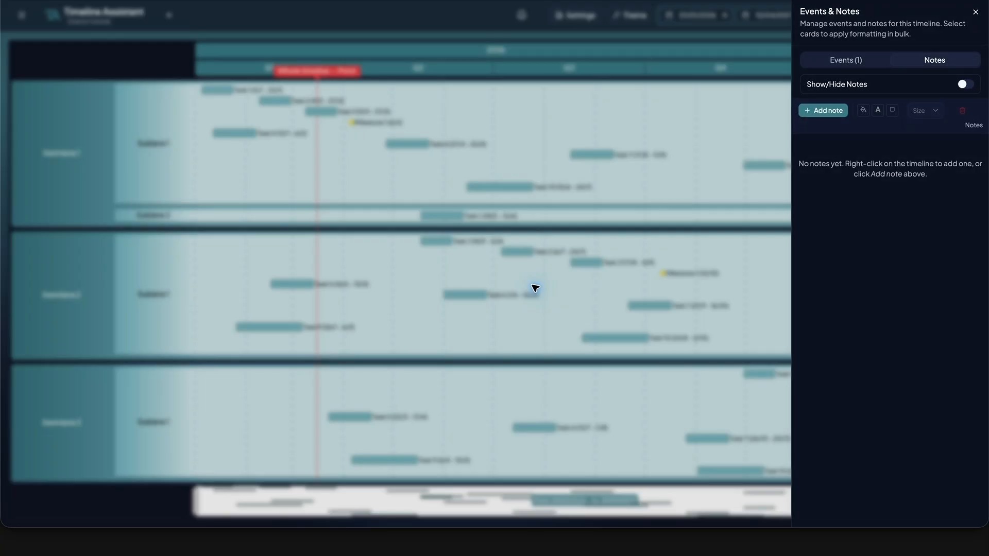
pyautogui.click(845, 60)
pyautogui.click(826, 109)
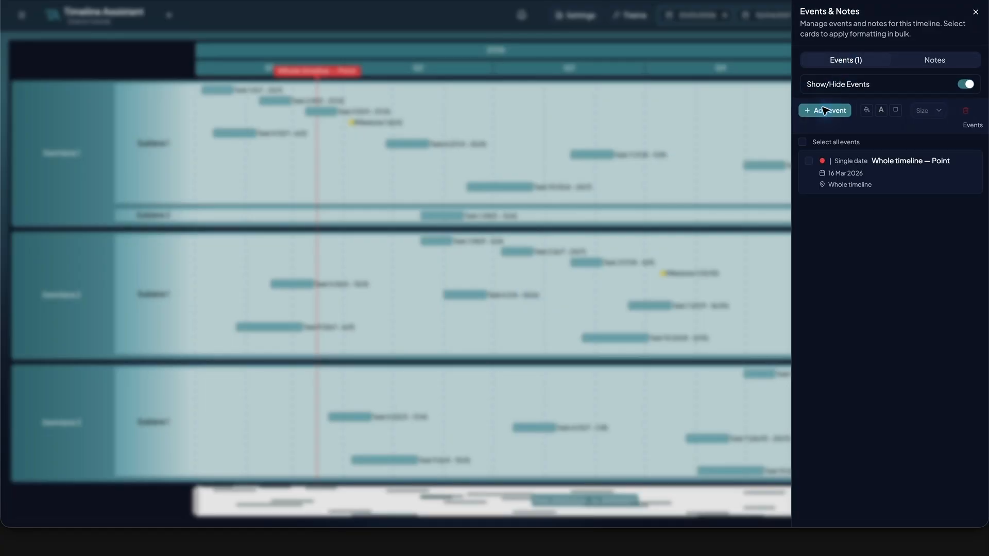
pyautogui.write('Whole timeline — Period')
pyautogui.press('Tab')
pyautogui.press('Tab')
pyautogui.write('15/01/2026')
pyautogui.press('Tab')
pyautogui.write('10/03/2026')
# Describe the event as "A shaded period spanning the full timeline height." and turn off showing the description on the timeline.
pyautogui.press('Tab')
pyautogui.press('Tab')
pyautogui.write('A shaded period spanning the full timeline height.')
pyautogui.click(376, 318)
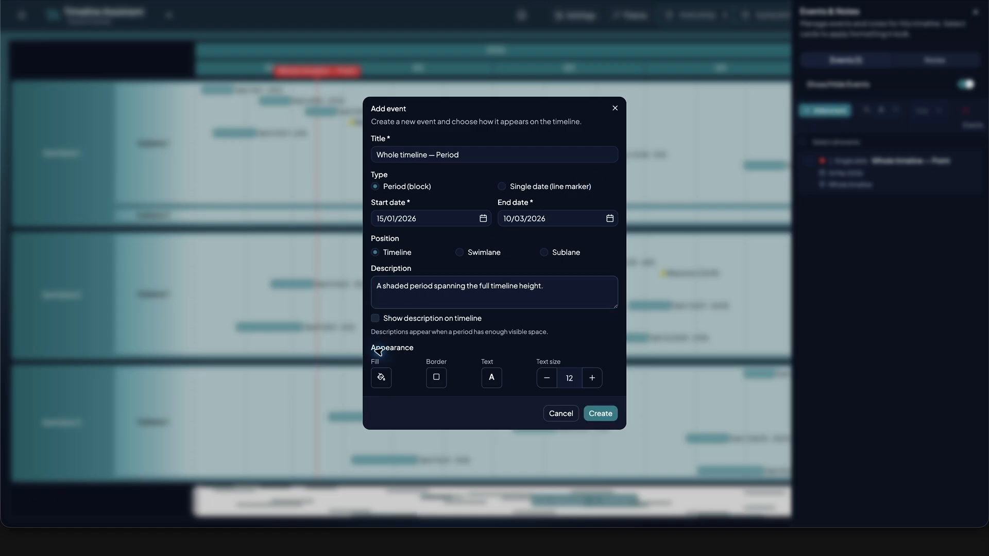
# Give the whole-timeline period a pink fill, pink border and white text at size 14, and create it.
pyautogui.click(381, 377)
pyautogui.click(466, 439)
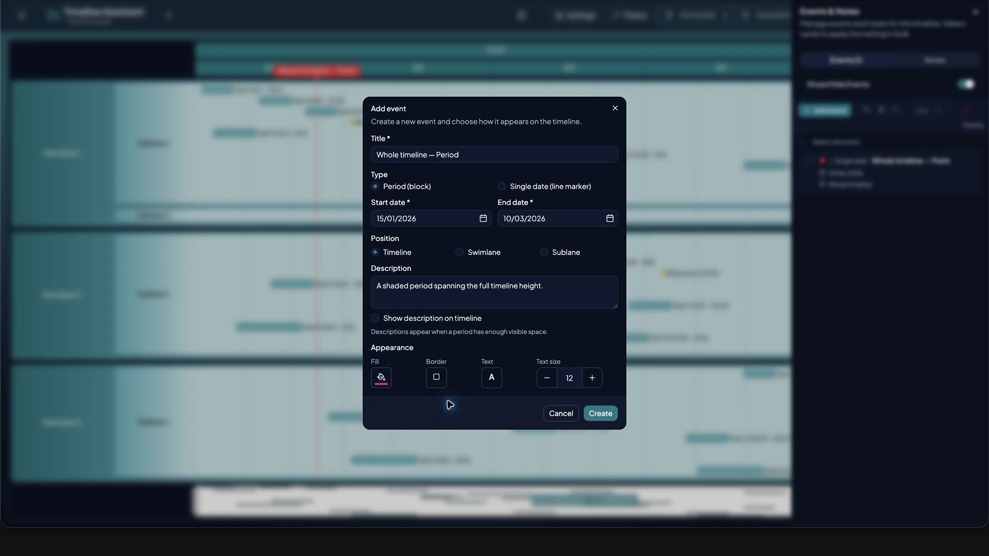
pyautogui.click(436, 377)
pyautogui.click(521, 439)
pyautogui.click(491, 377)
pyautogui.click(521, 420)
pyautogui.click(592, 378)
pyautogui.click(592, 378)
pyautogui.click(600, 413)
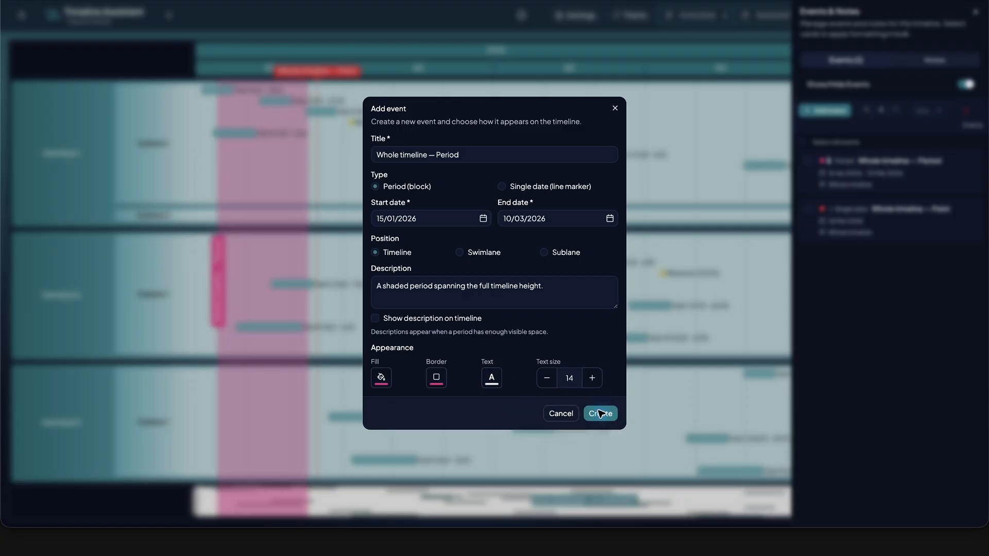
pyautogui.click(975, 12)
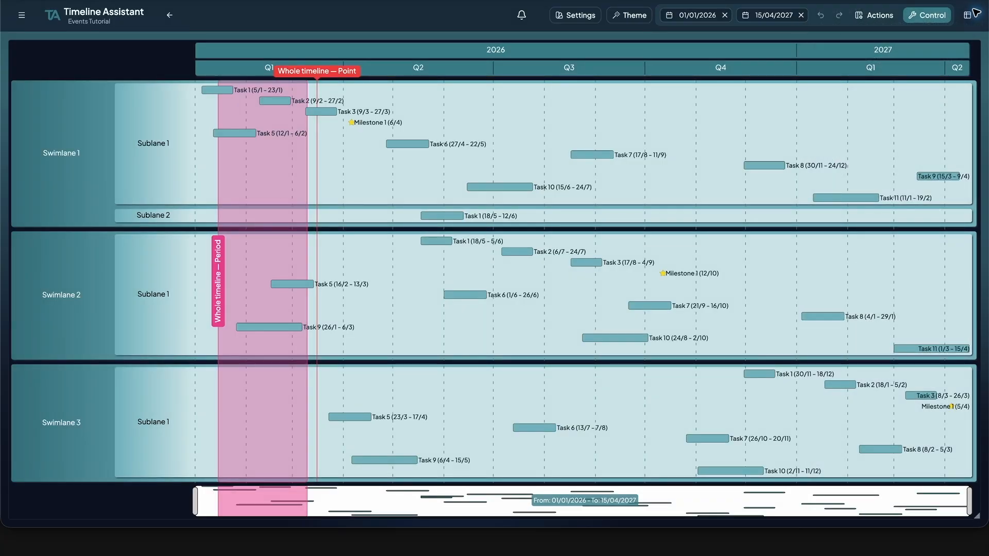
# Create a green event "Swimlane 1 — Period" ending 15/06/2026, positioned on Swimlane 1 and described as "A period limited to Swimlane 1.".
pyautogui.rightClick(493, 261)
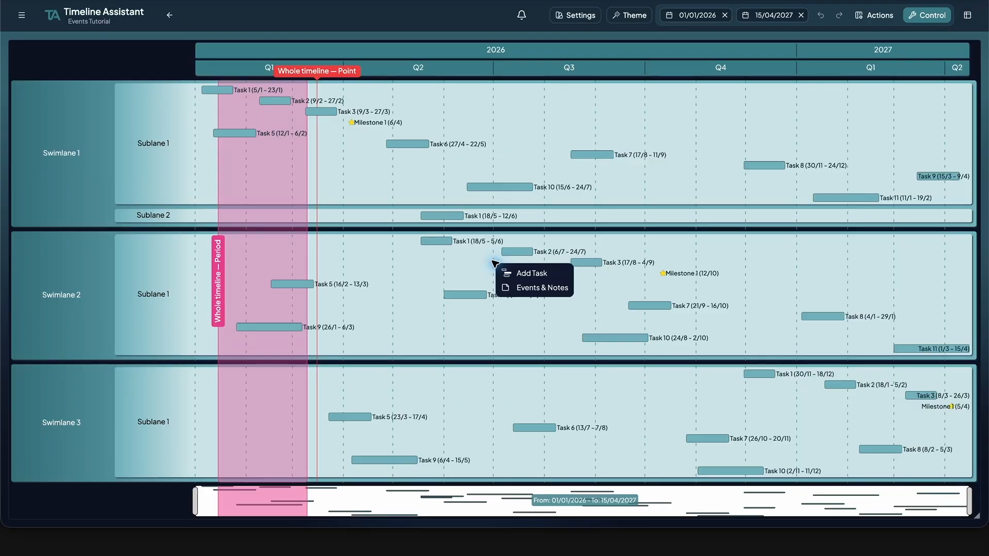
pyautogui.click(535, 287)
pyautogui.click(824, 110)
pyautogui.write('Swimlane 1 — Period')
pyautogui.write('15/06/2026')
pyautogui.click(459, 252)
pyautogui.write('A period limited to Swimlane 1.')
pyautogui.click(382, 395)
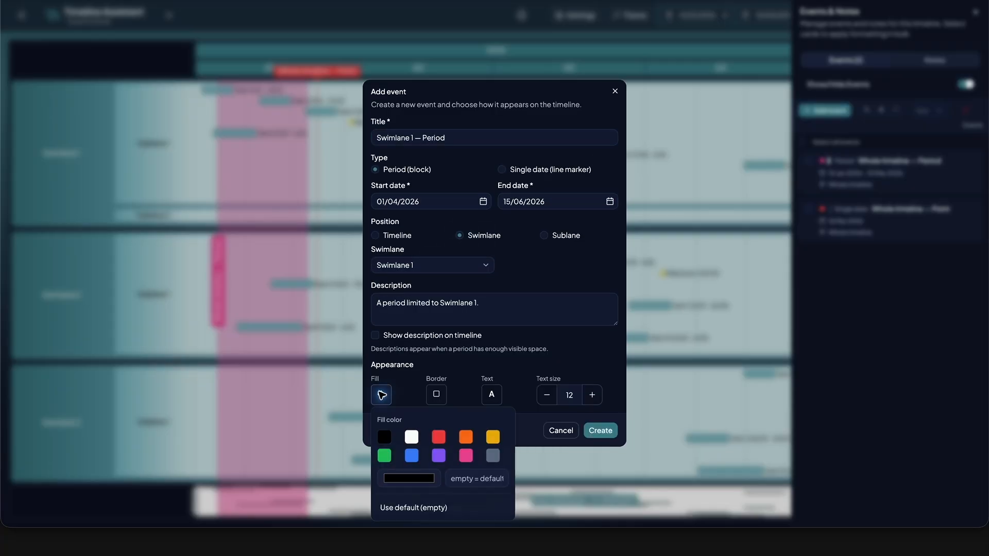
pyautogui.click(384, 456)
pyautogui.click(601, 430)
pyautogui.click(975, 11)
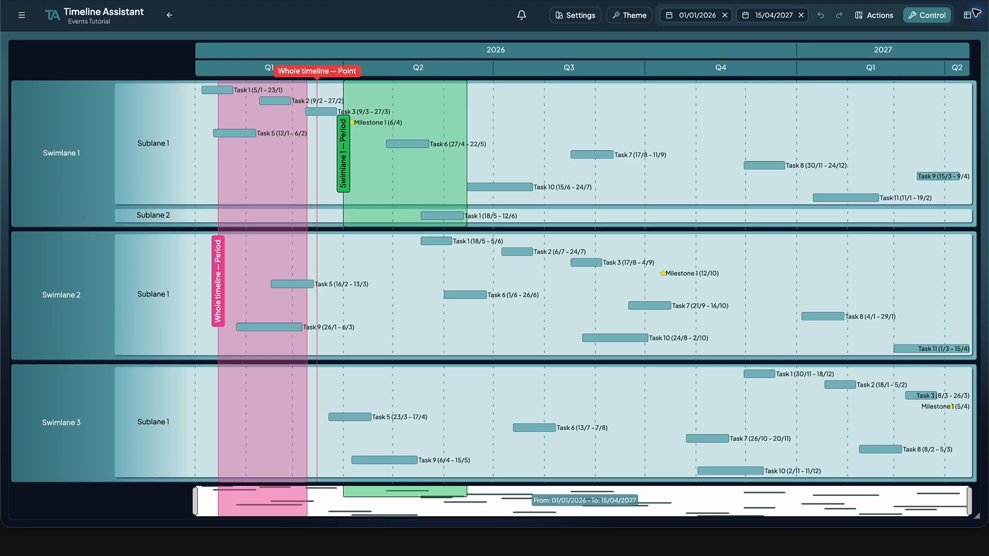
# Create a purple "Sub-lane 1 — Period" event from 01/07/2026 to 01/10/2026 on Swimlane 1's Sublane 1, described as "A period limited to Sublane 1 within Swimlane 1.".
pyautogui.rightClick(611, 221)
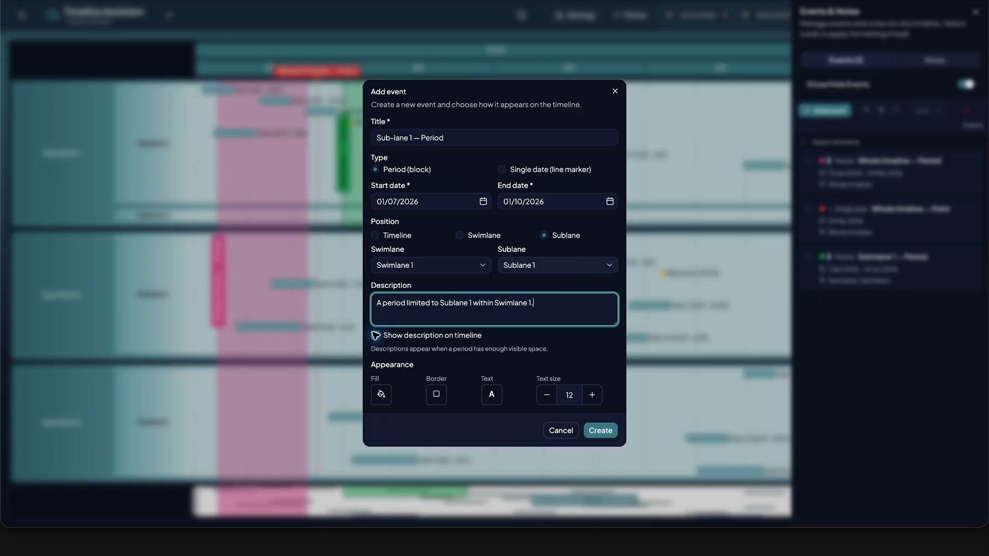
pyautogui.click(600, 430)
pyautogui.click(975, 11)
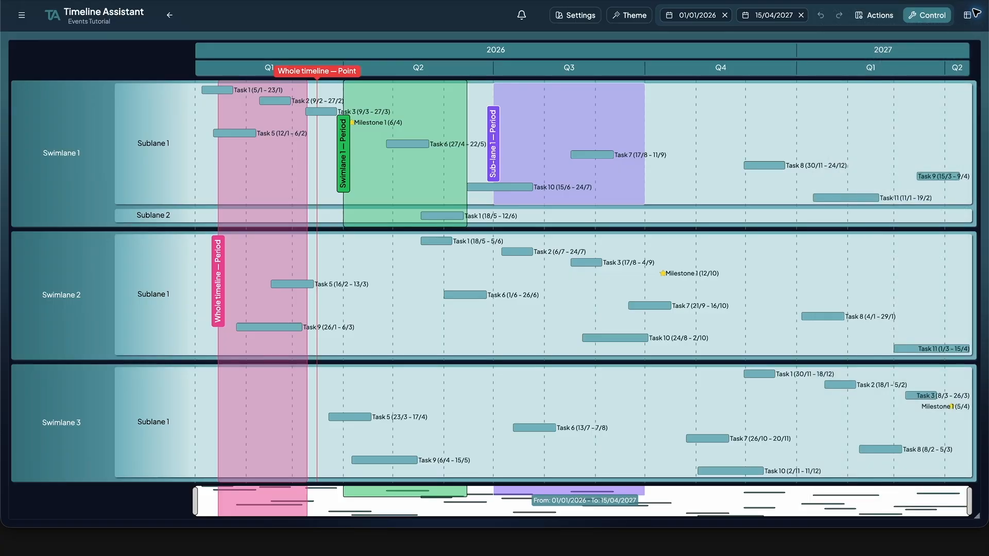
# Create an orange single-date event titled "Swimlane 2 — Point" positioned on Swimlane 2.
pyautogui.rightClick(494, 260)
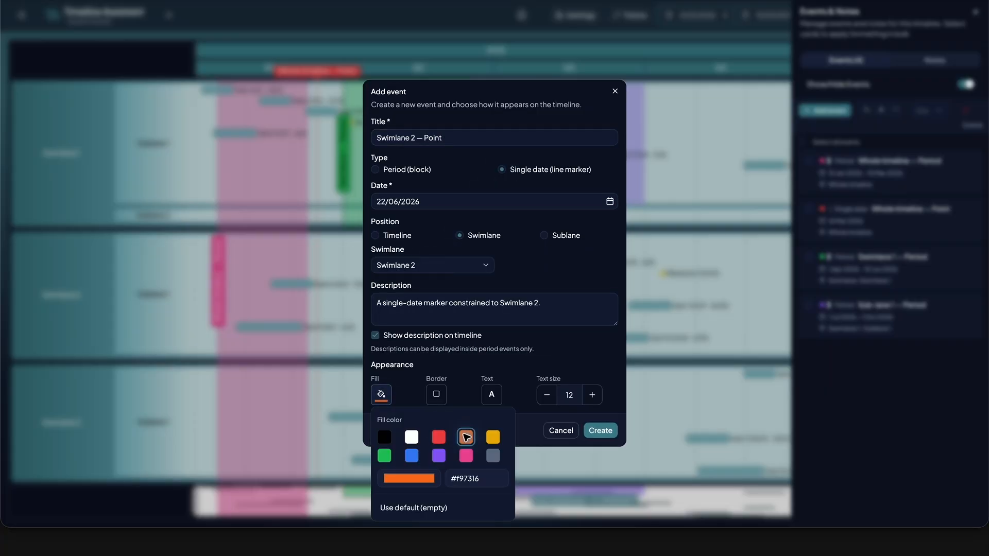
pyautogui.click(466, 435)
pyautogui.click(600, 431)
pyautogui.click(976, 11)
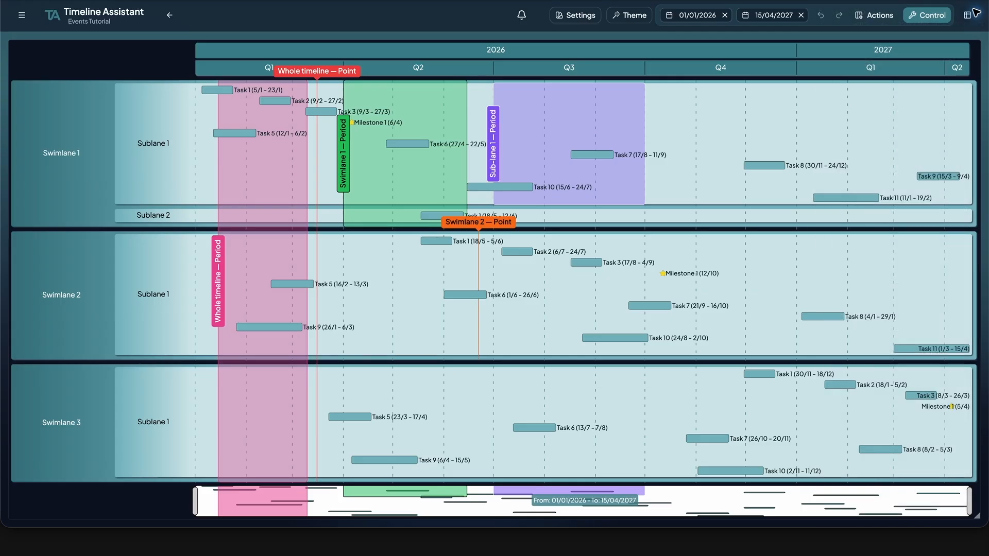
# Create a yellow single-date event "Sub-lane 2 — Point" on 28/09/2026, positioned on Sublane 1 of Swimlane 2.
pyautogui.click(975, 11)
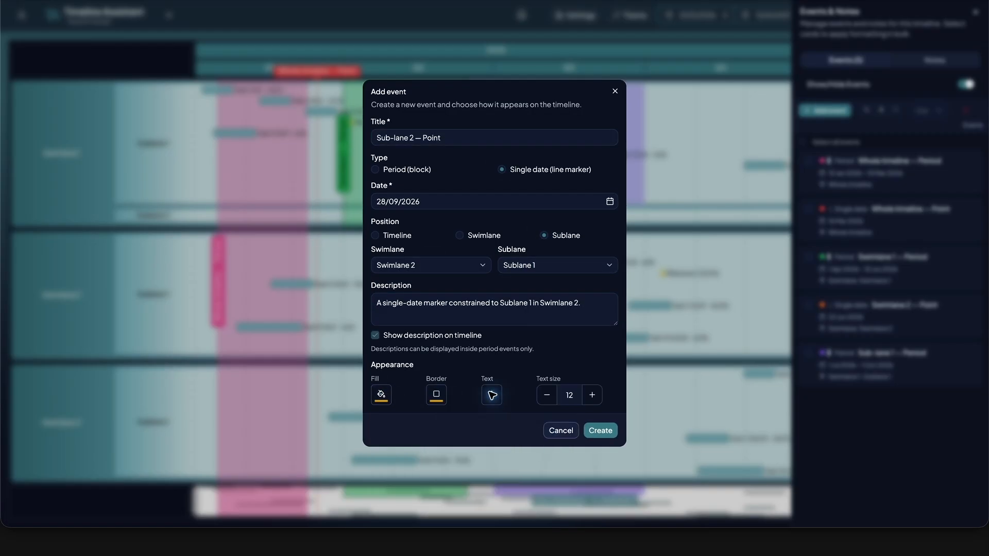
pyautogui.click(600, 430)
pyautogui.click(975, 12)
# Create a red single-date event titled "Swimlane 3 — Point" positioned on Swimlane 3.
pyautogui.rightClick(495, 264)
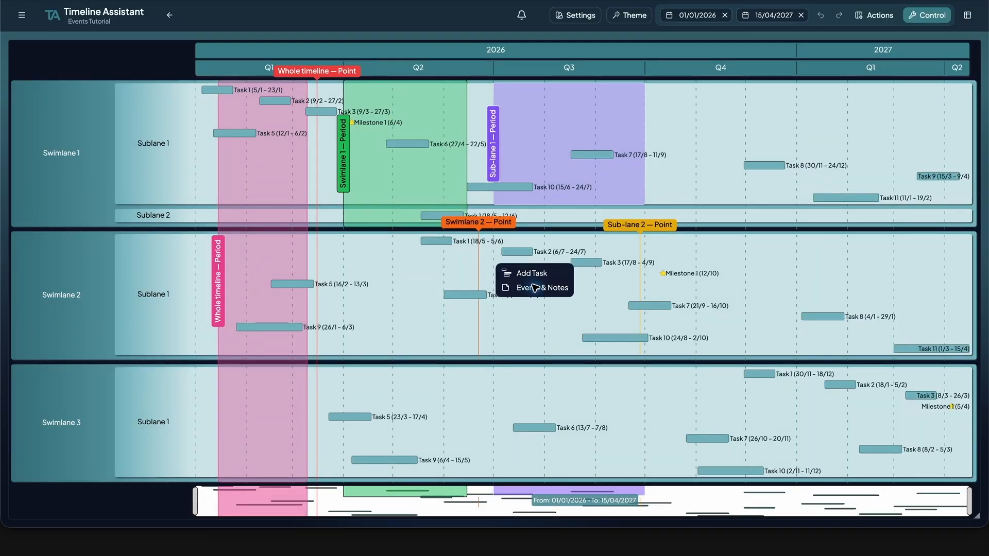
pyautogui.click(533, 287)
pyautogui.click(825, 110)
pyautogui.click(463, 236)
pyautogui.click(437, 393)
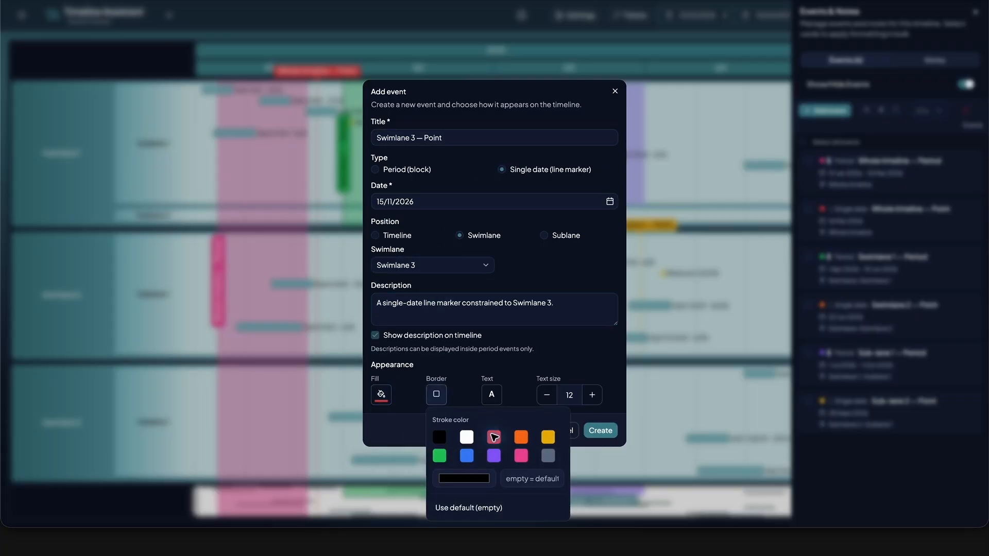
pyautogui.click(601, 431)
pyautogui.click(975, 12)
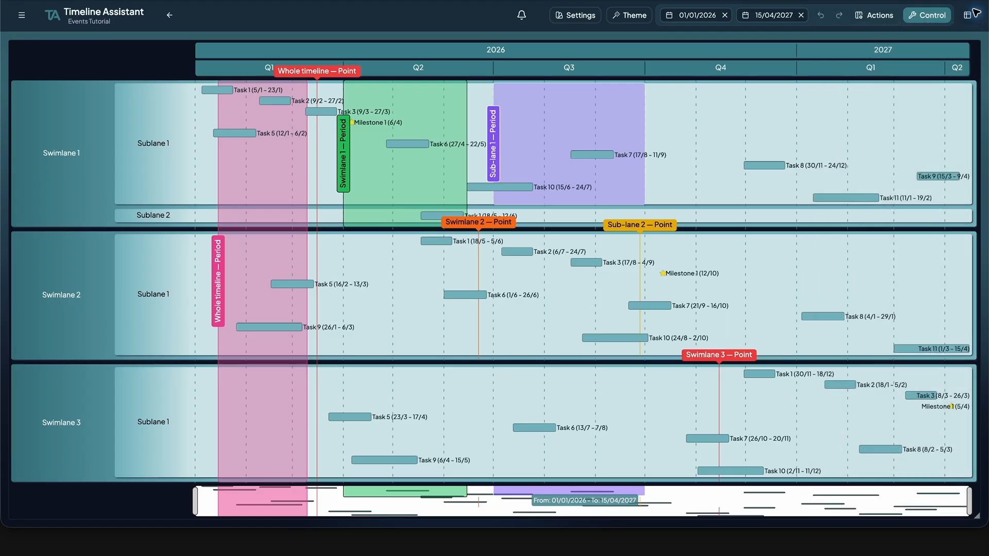
# Start a "Sub-lane 3 — Period" event from 10/01/2027 to 15/04/2027 on Swimlane 3's Sublane 1, described as "A period limited to Sublane 1 inside Swimlane 3.".
pyautogui.rightClick(494, 263)
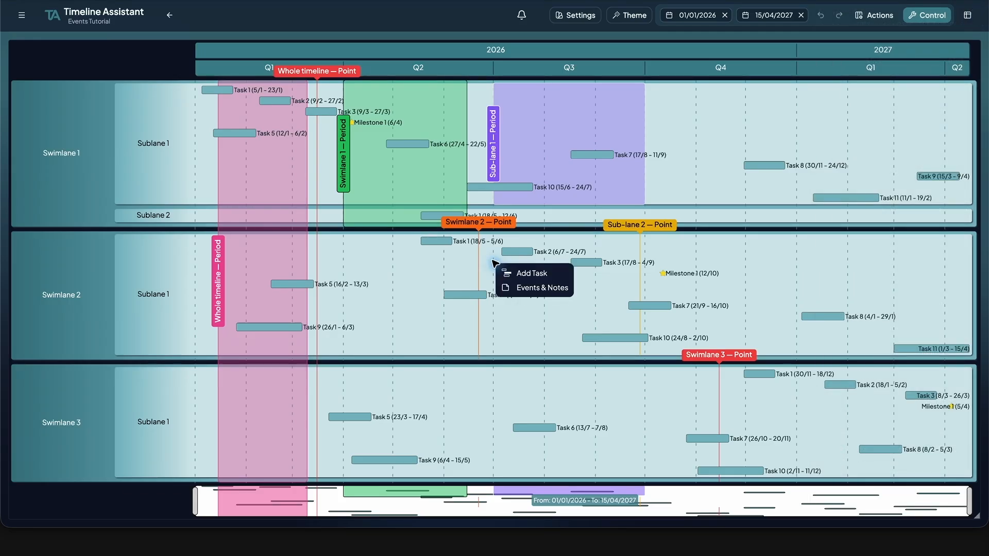
pyautogui.click(534, 287)
pyautogui.click(846, 60)
pyautogui.click(825, 110)
pyautogui.write('Sub-lane 3 — Period10/01/202715/04/2027')
pyautogui.click(544, 252)
pyautogui.click(431, 265)
pyautogui.click(395, 294)
pyautogui.click(435, 303)
pyautogui.write('A period limited to Sublane 1 inside Swimlane 3.')
# Hide the description on the timeline, apply a grey fill, white border and white text at size 14, and create the event.
pyautogui.click(375, 335)
pyautogui.click(381, 394)
pyautogui.click(492, 455)
pyautogui.click(436, 394)
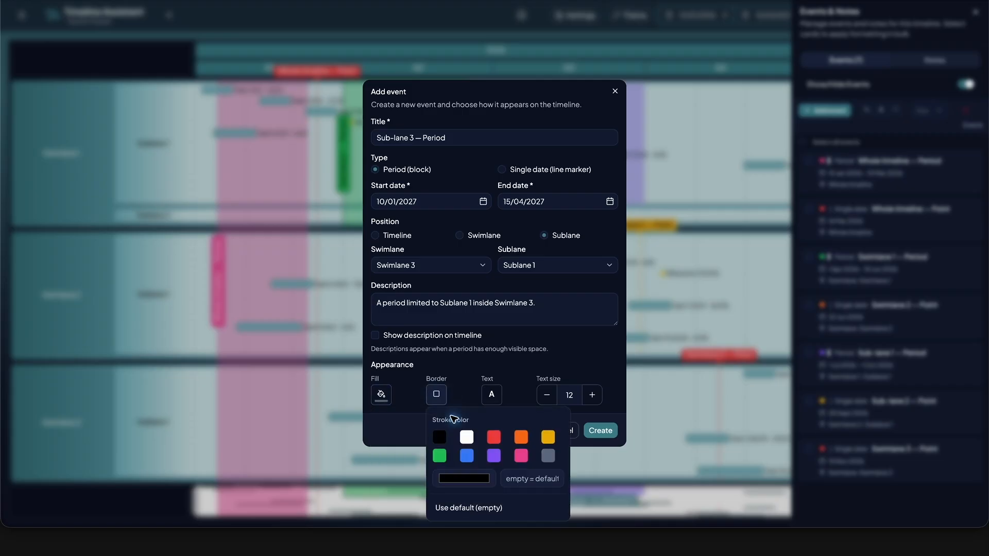
pyautogui.click(466, 437)
pyautogui.click(491, 394)
pyautogui.click(522, 437)
pyautogui.click(591, 394)
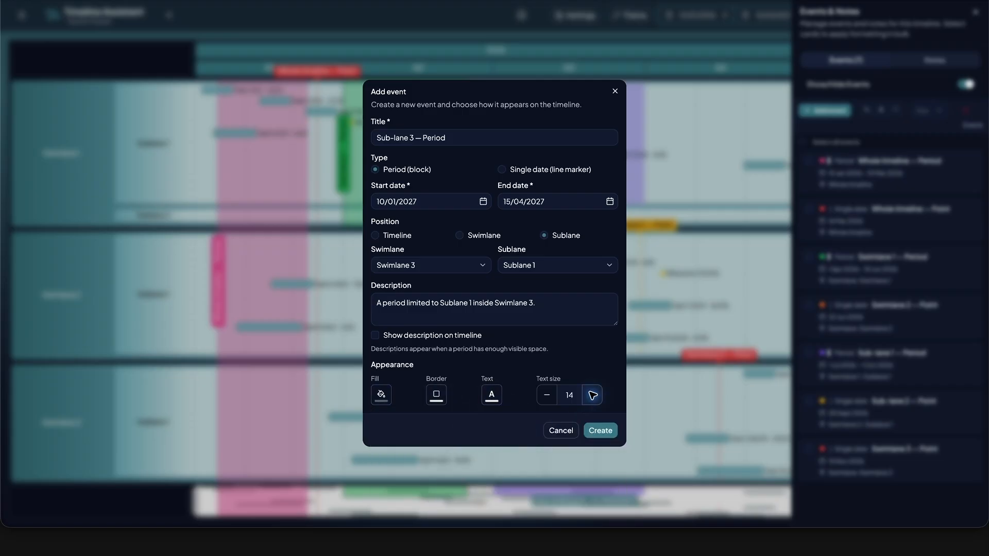
pyautogui.click(597, 427)
pyautogui.click(974, 12)
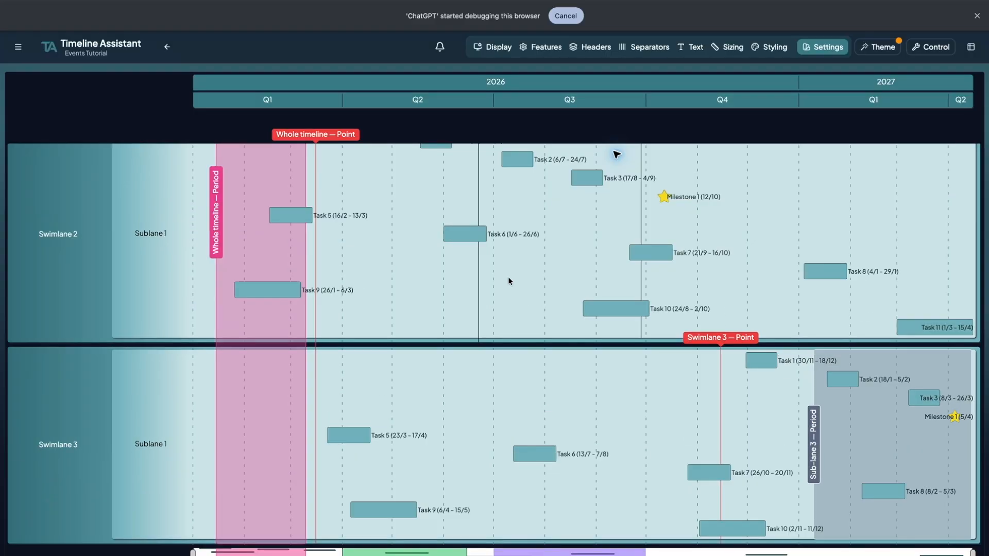
# Review the edit details of the "Whole timeline — Point" and "Whole timeline — Period" events without changing them.
pyautogui.click(315, 135)
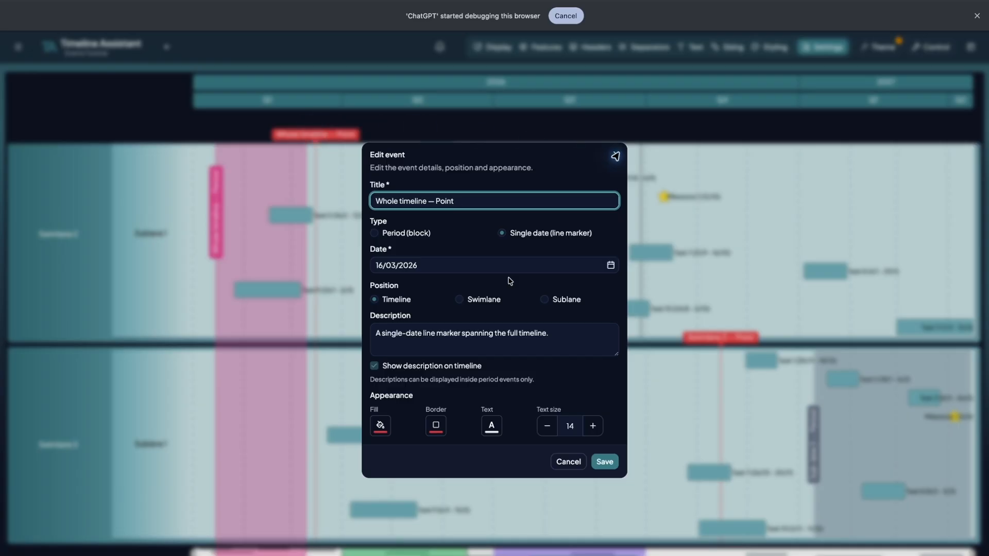
pyautogui.click(615, 154)
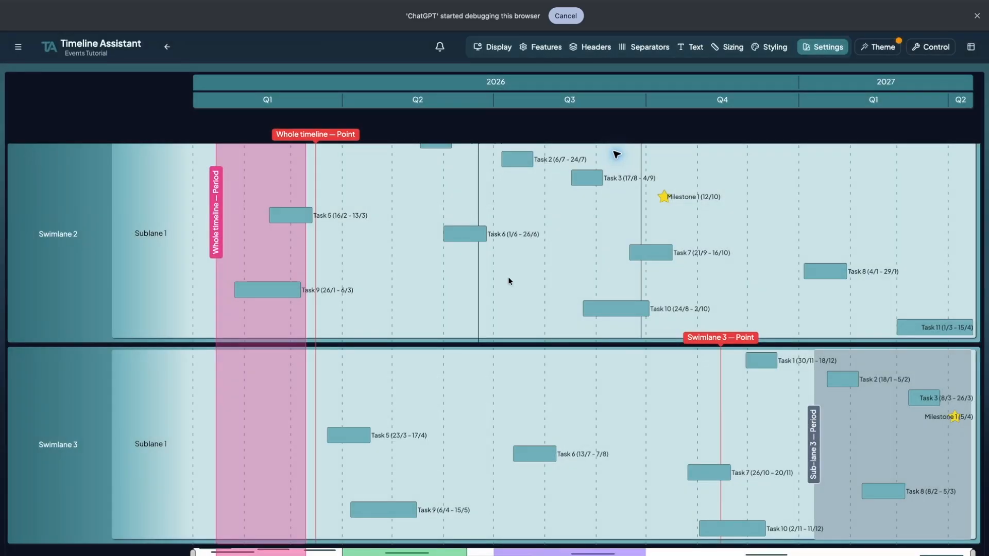
pyautogui.click(216, 213)
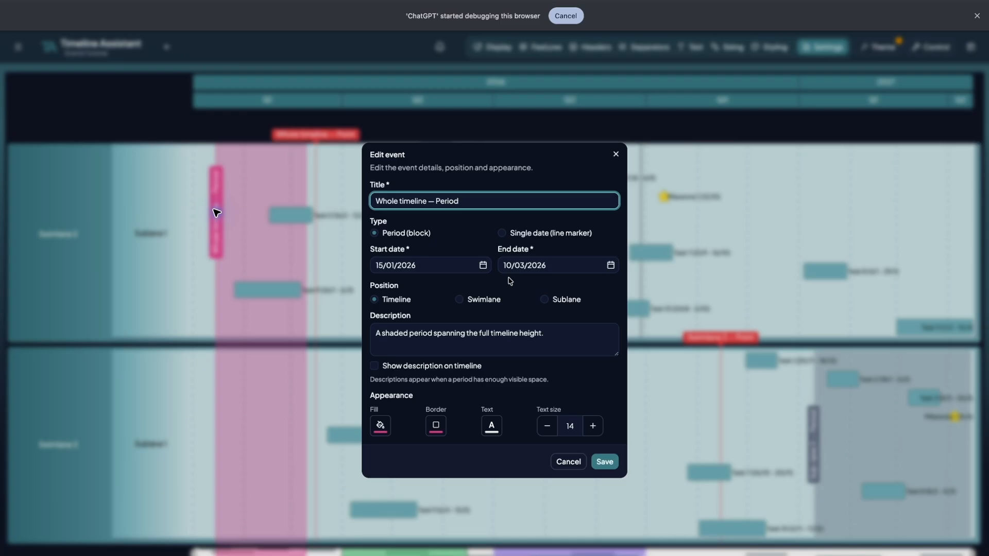
pyautogui.click(615, 154)
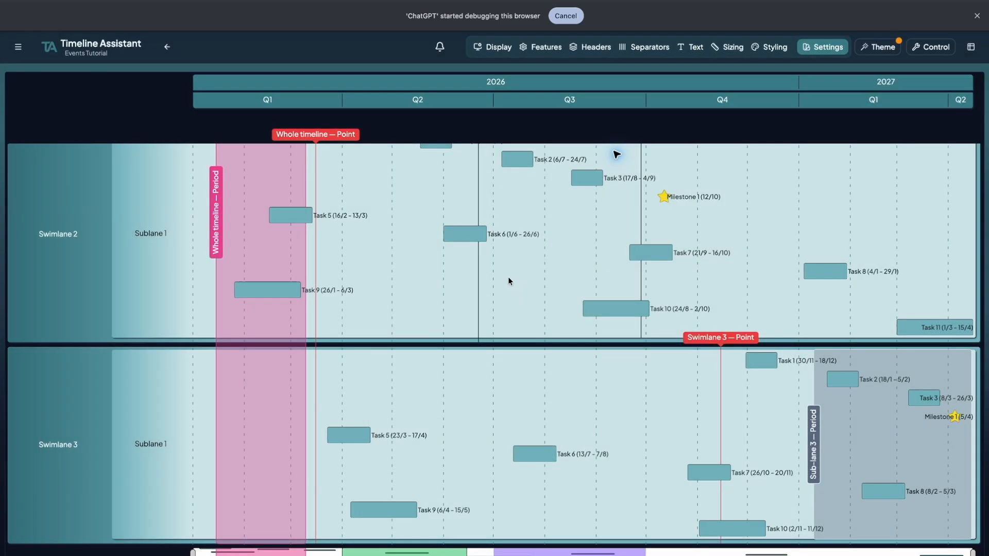
# Bring up the event management option on the "Whole timeline — Point" marker and leave it without editing.
pyautogui.scroll(5, 508, 281)
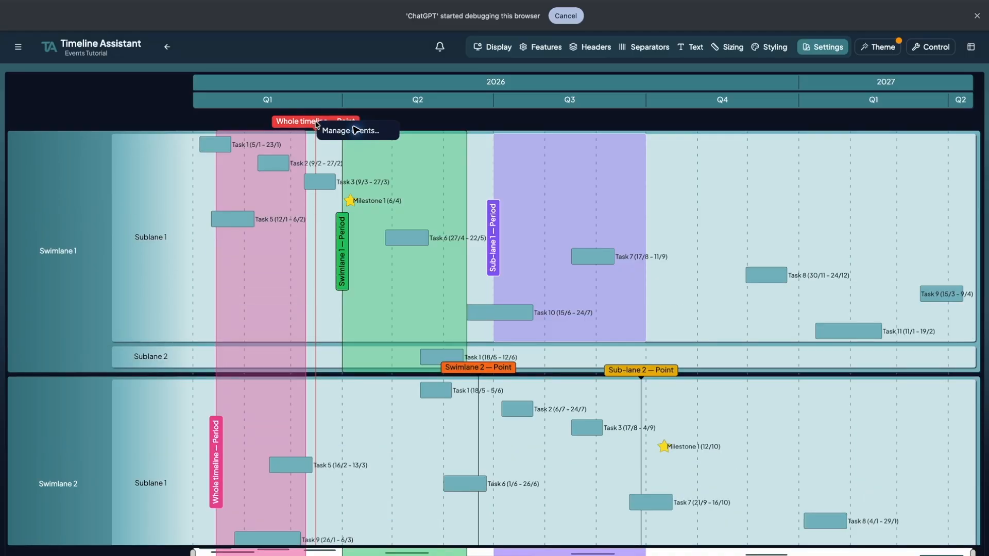
pyautogui.click(316, 122)
pyautogui.click(316, 126)
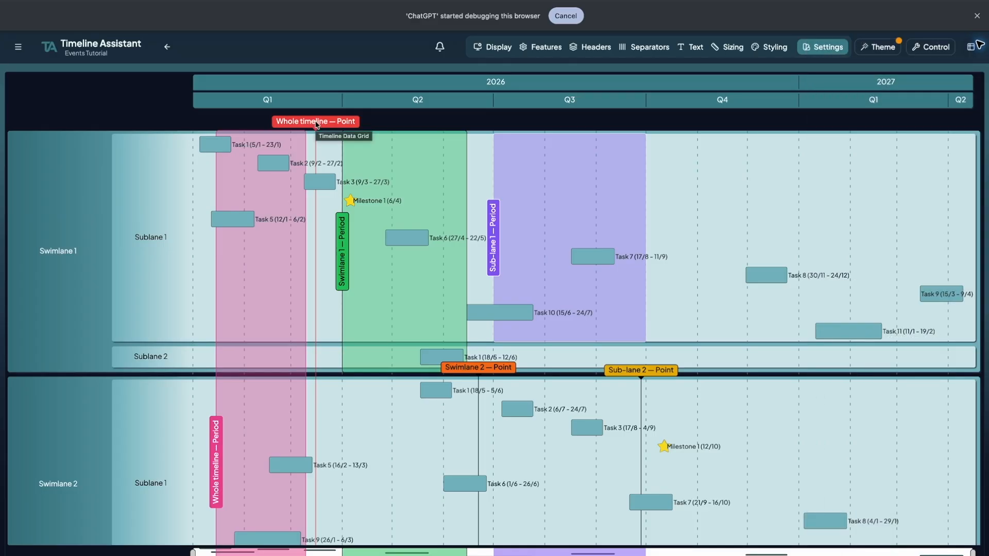
pyautogui.click(493, 47)
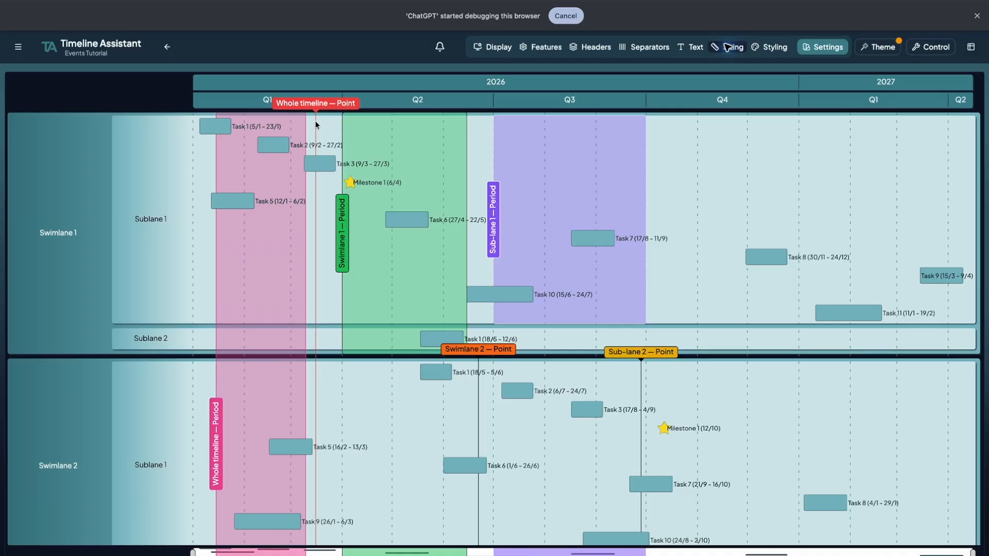
# Set the timeline's gutter height to 60 in the sizing settings.
pyautogui.click(727, 47)
pyautogui.click(779, 144)
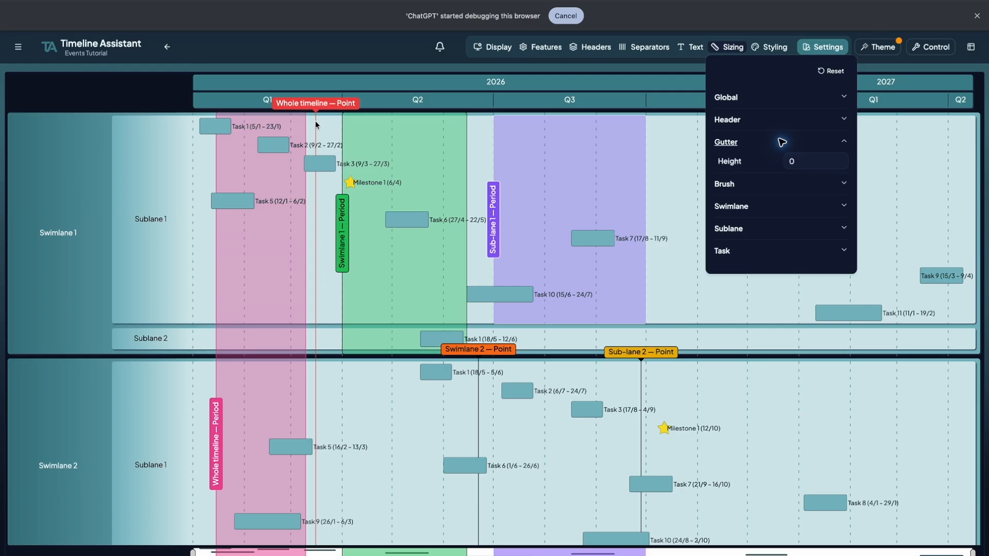
pyautogui.press('Tab')
pyautogui.write('60')
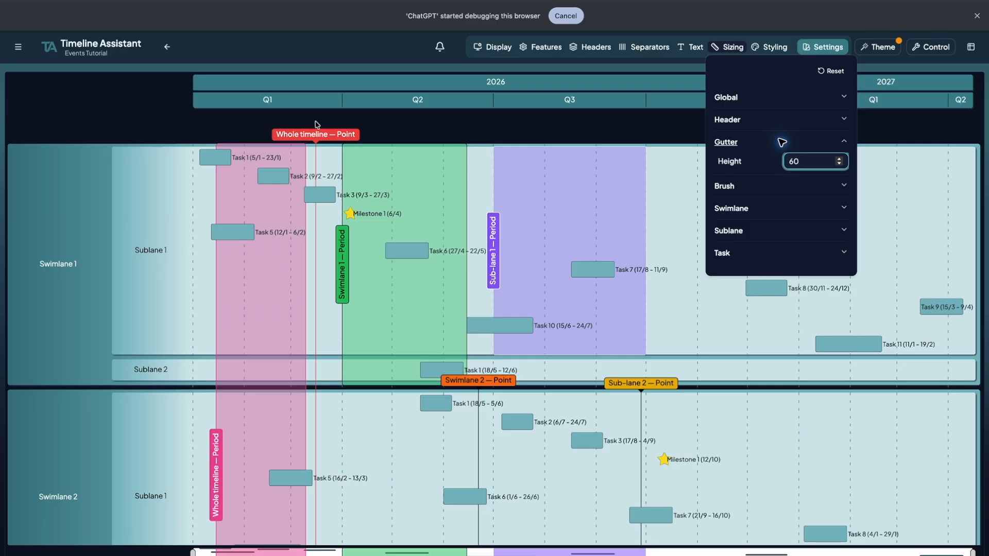
pyautogui.click(727, 48)
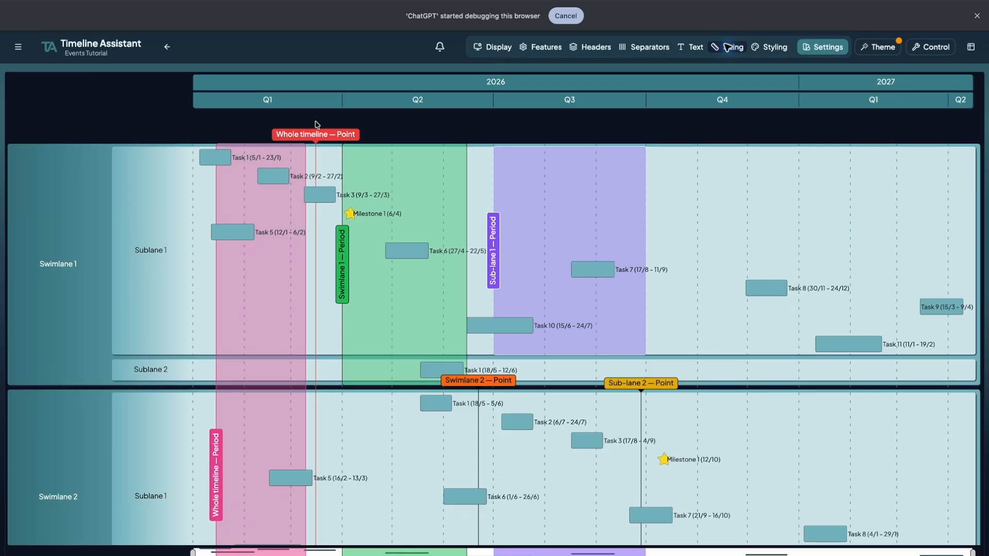
# Turn off the "Gutter in Scrollable Area" option among the other timeline features.
pyautogui.click(541, 47)
pyautogui.click(580, 182)
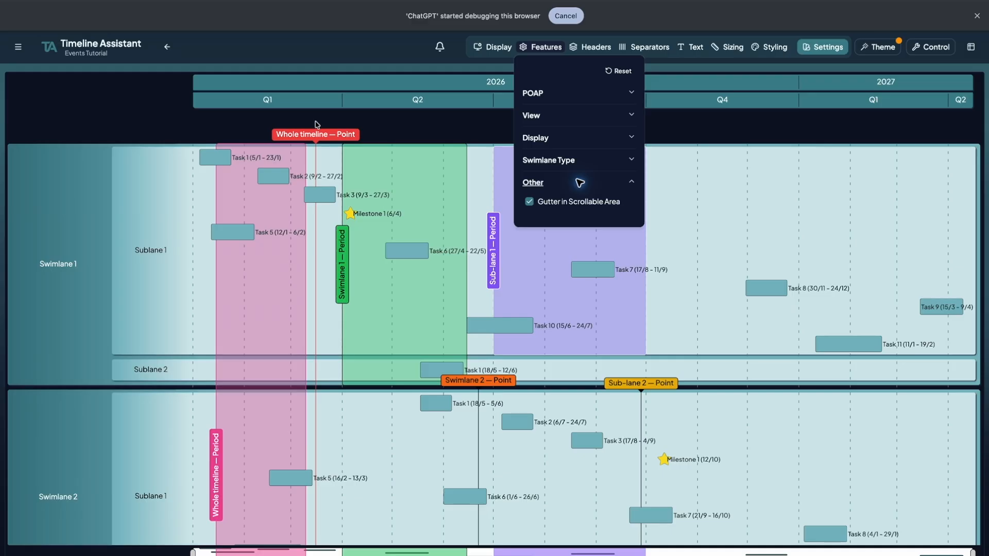
pyautogui.click(541, 47)
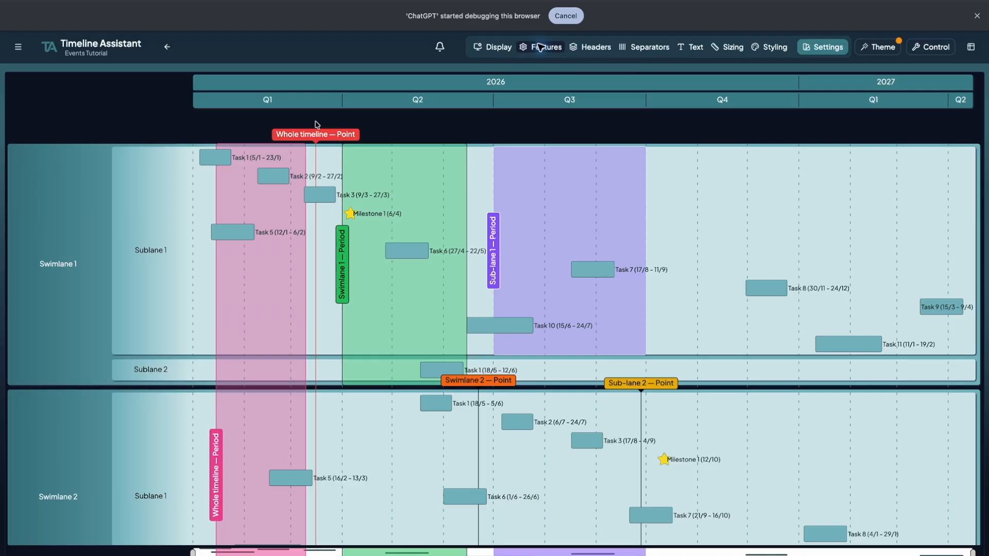
pyautogui.click(541, 47)
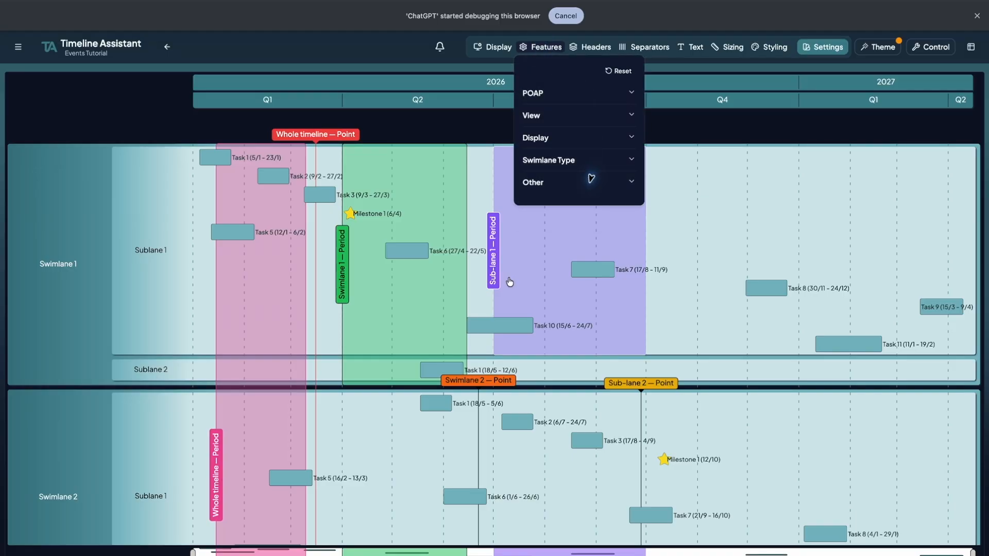
pyautogui.click(578, 180)
pyautogui.click(529, 201)
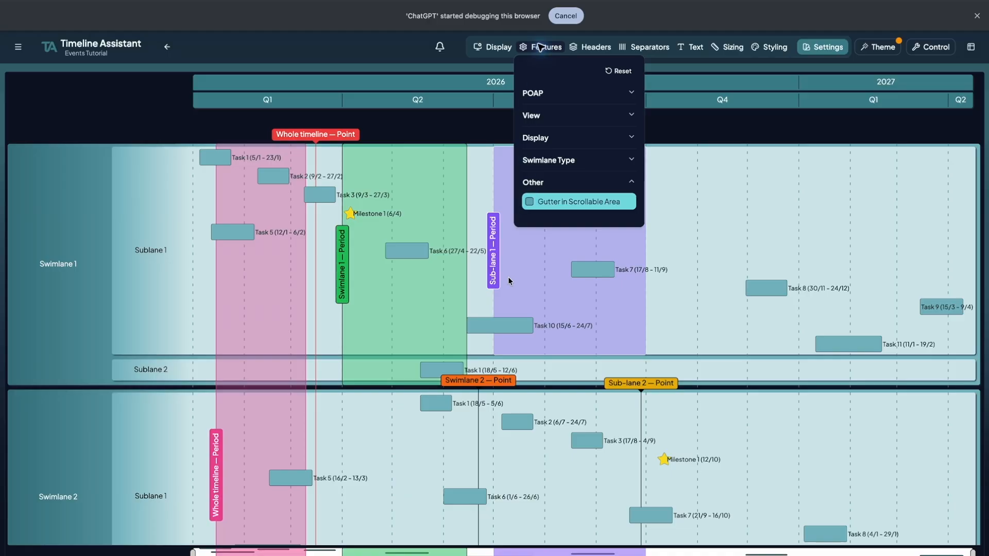
pyautogui.click(541, 47)
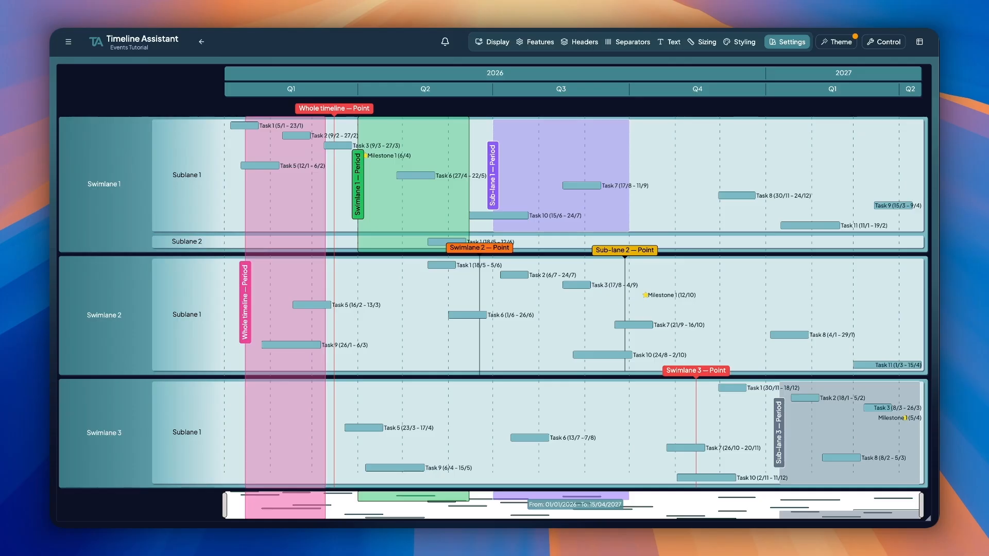